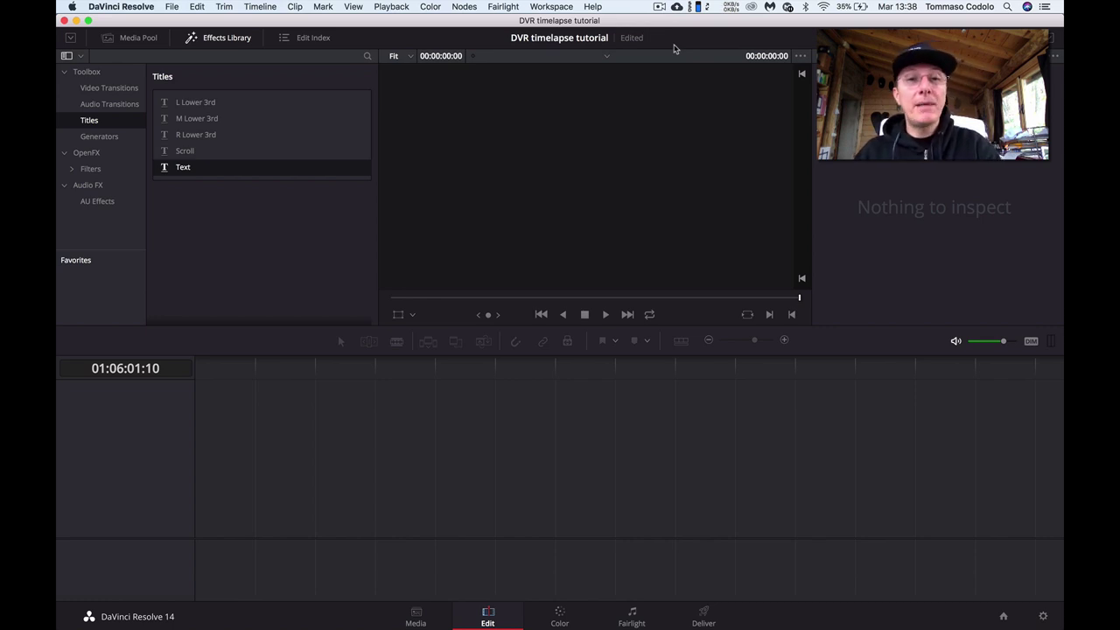
Step: Switch Resolve to the Media page, then show all open windows in the overview
left_click(417, 617)
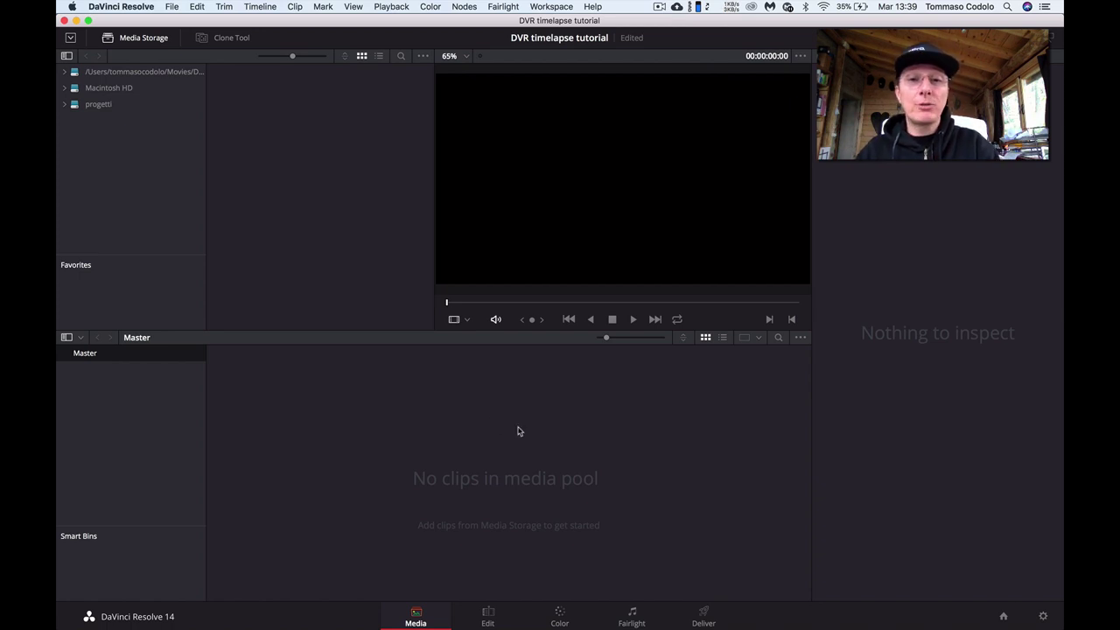
key("ctrl+Up")
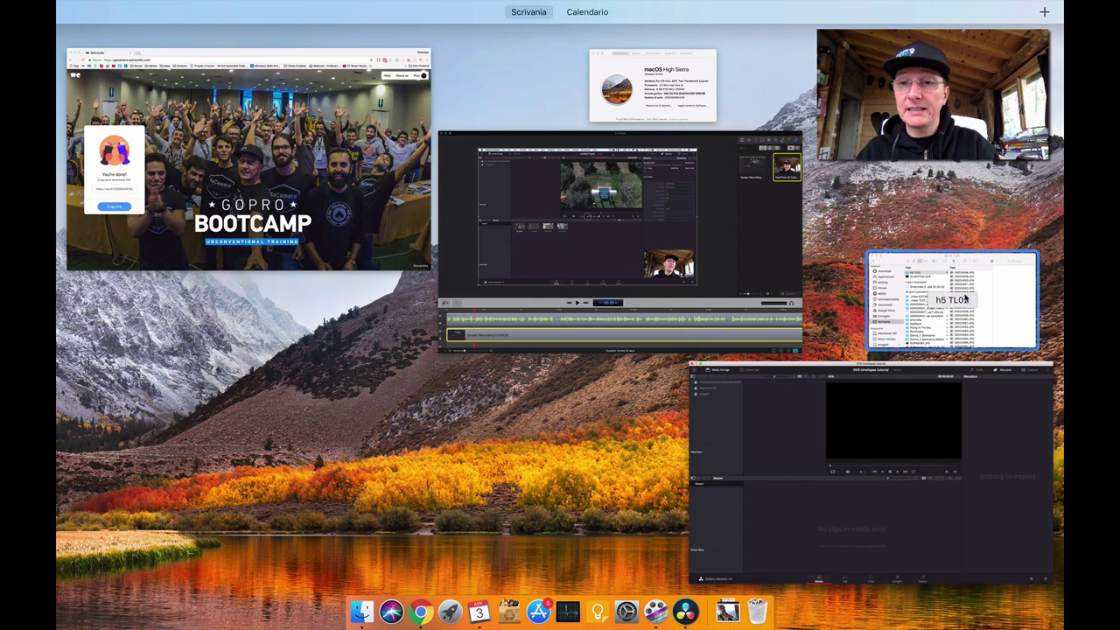
Step: Preview the GoPro JPGs in Finder and drag the h5 TL02 folder into the media pool as a 1466-frame sequence
left_click(965, 300)
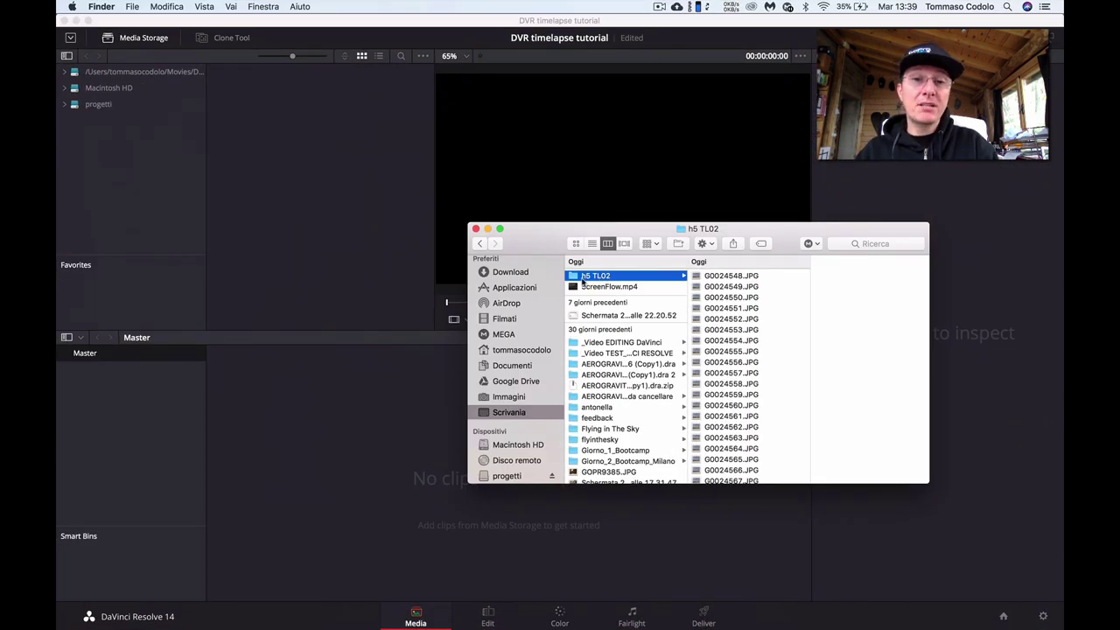
left_click(731, 276)
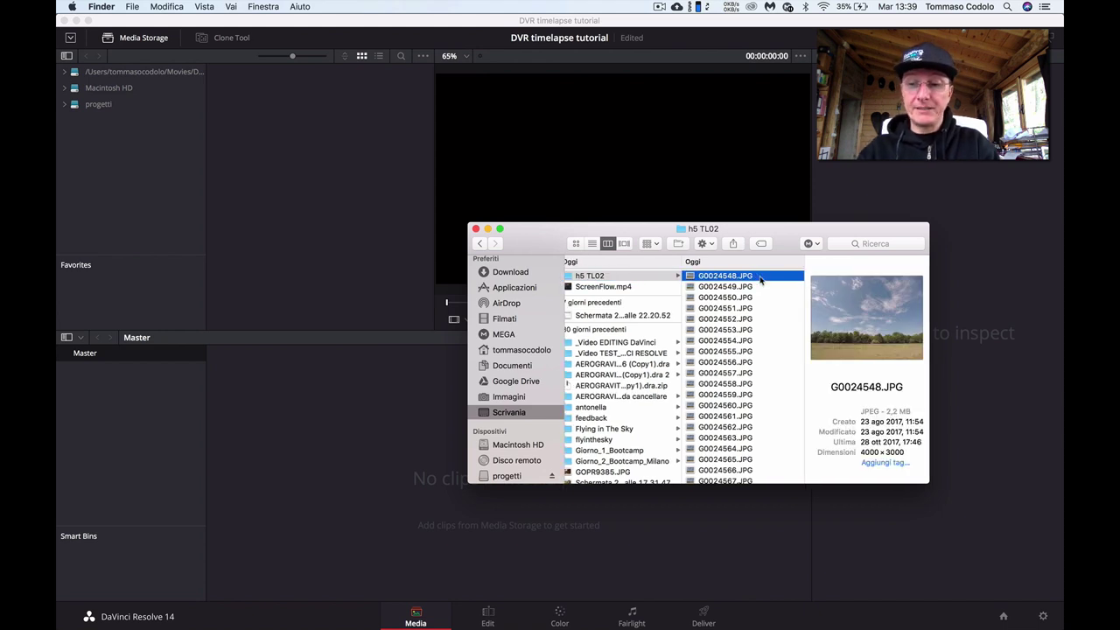
key("Down")
key("Down")
key("Down")
key("Down")
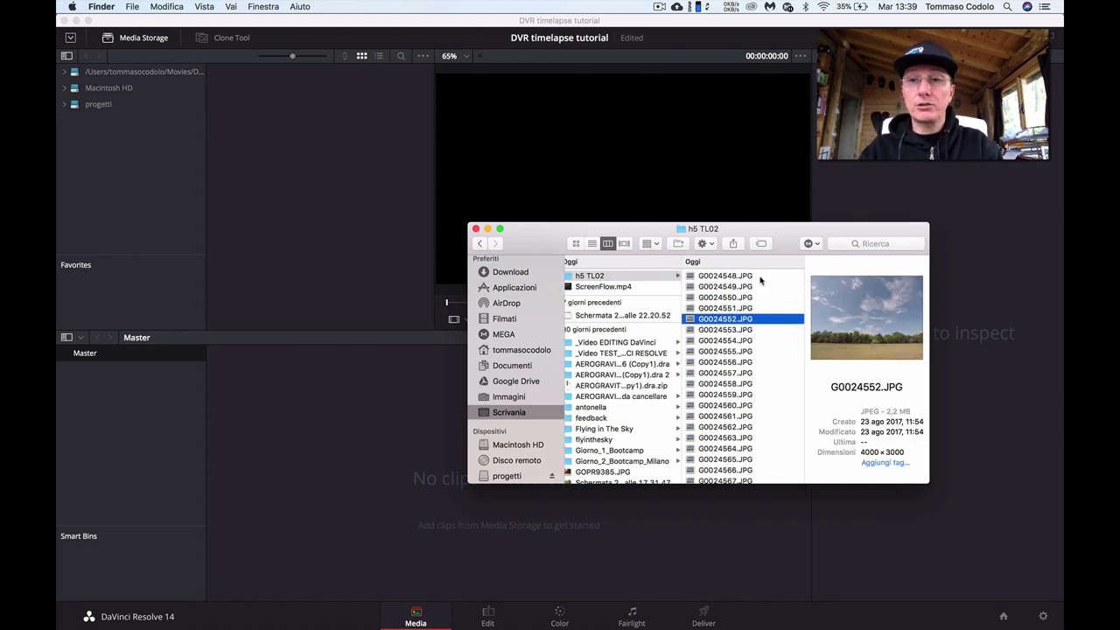
key("Down")
key("Down")
key("Down")
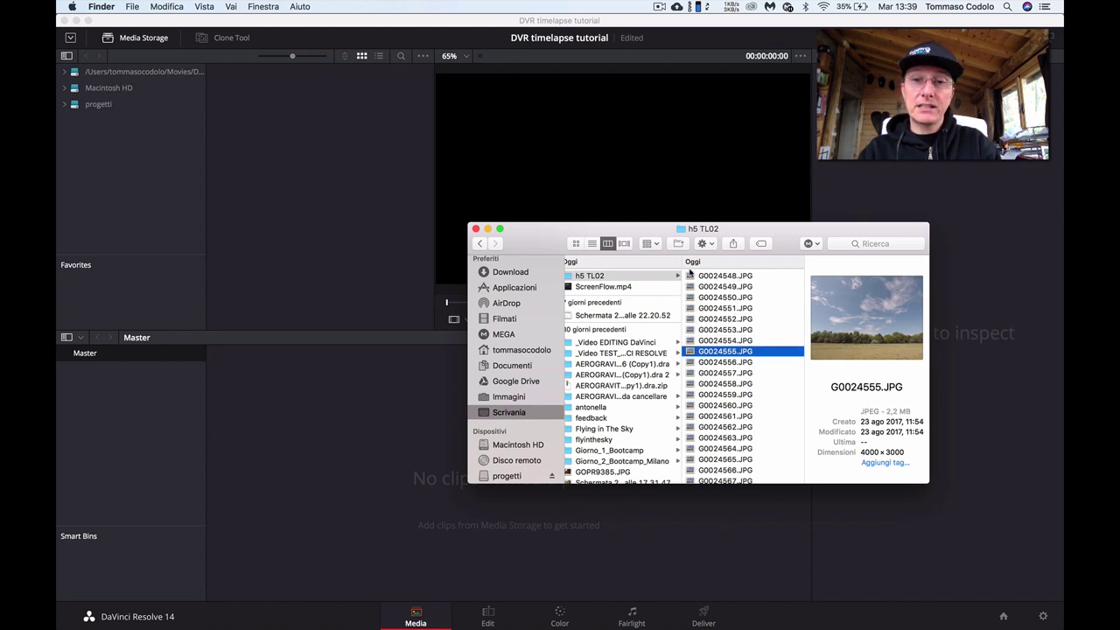
left_click(654, 277)
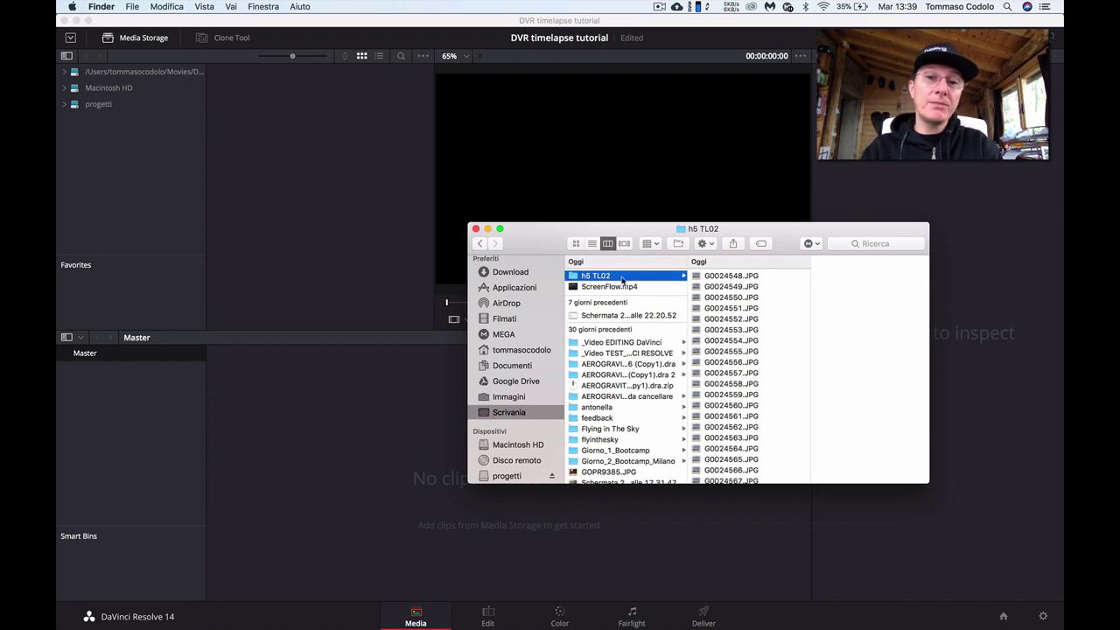
left_click_drag(598, 277, 418, 442)
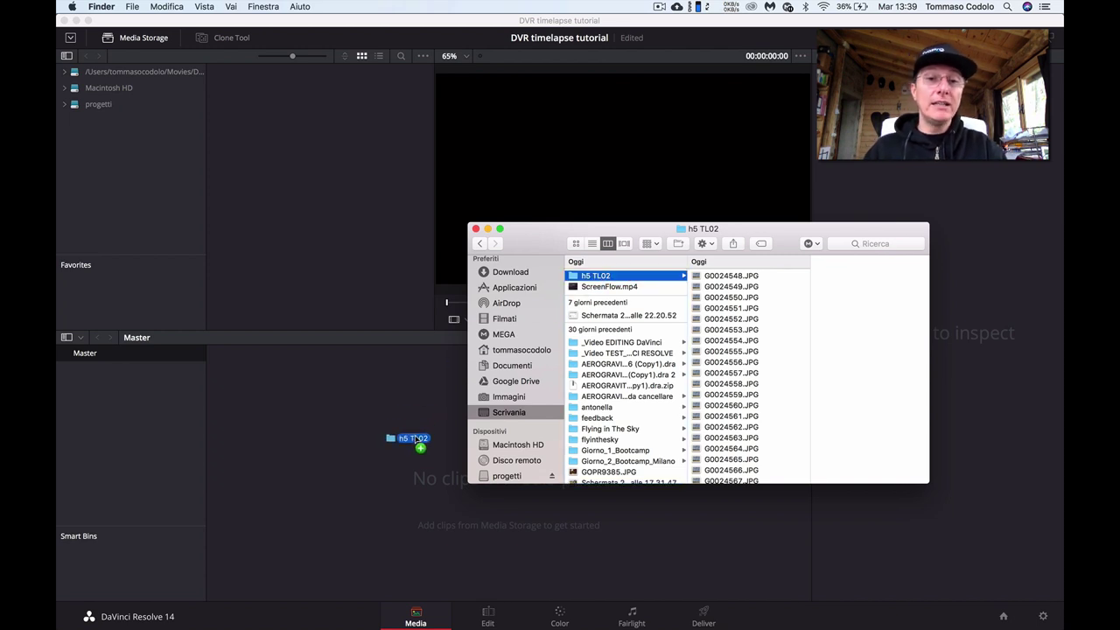
left_click_drag(417, 440, 417, 440)
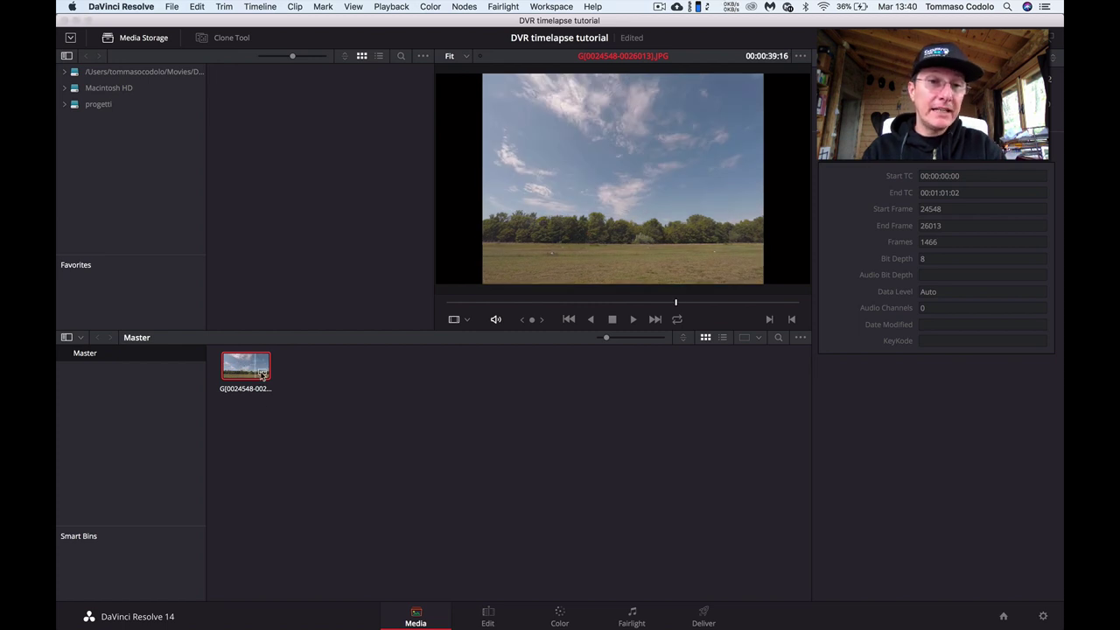
Step: Check the imported sequence's info card and metadata, then switch to the Edit page
mouse_move(262, 374)
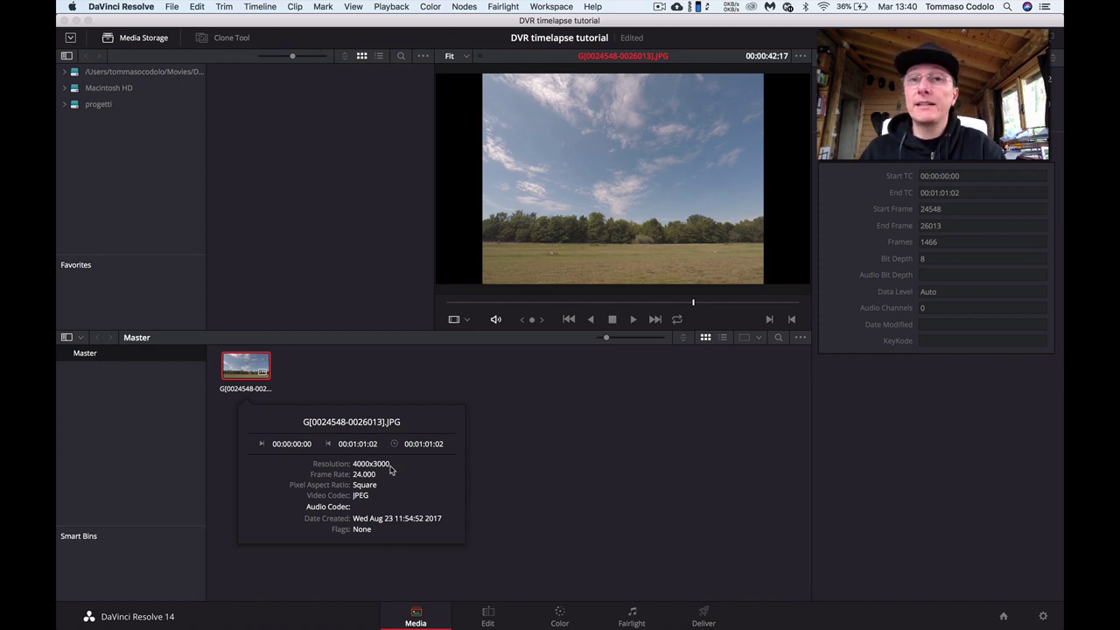
left_click(519, 470)
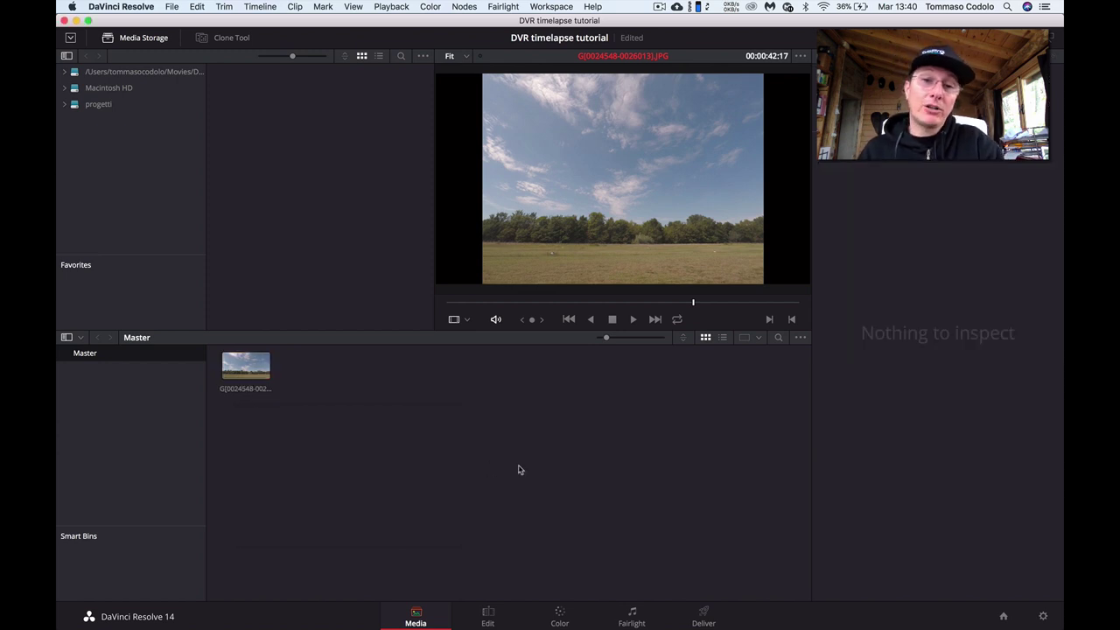
left_click(251, 367)
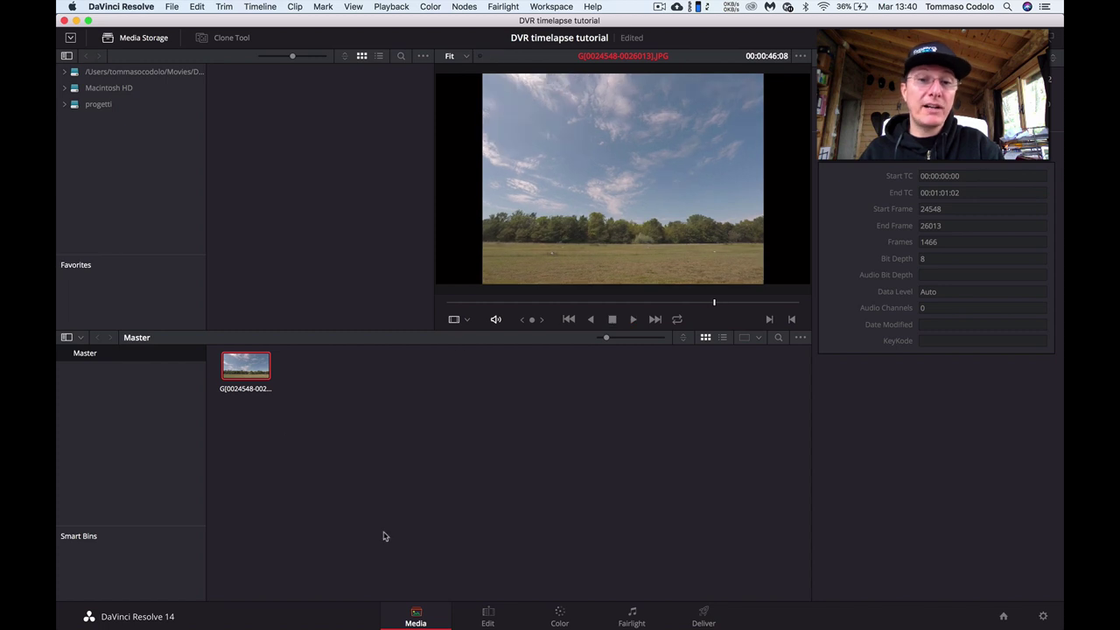
left_click(488, 617)
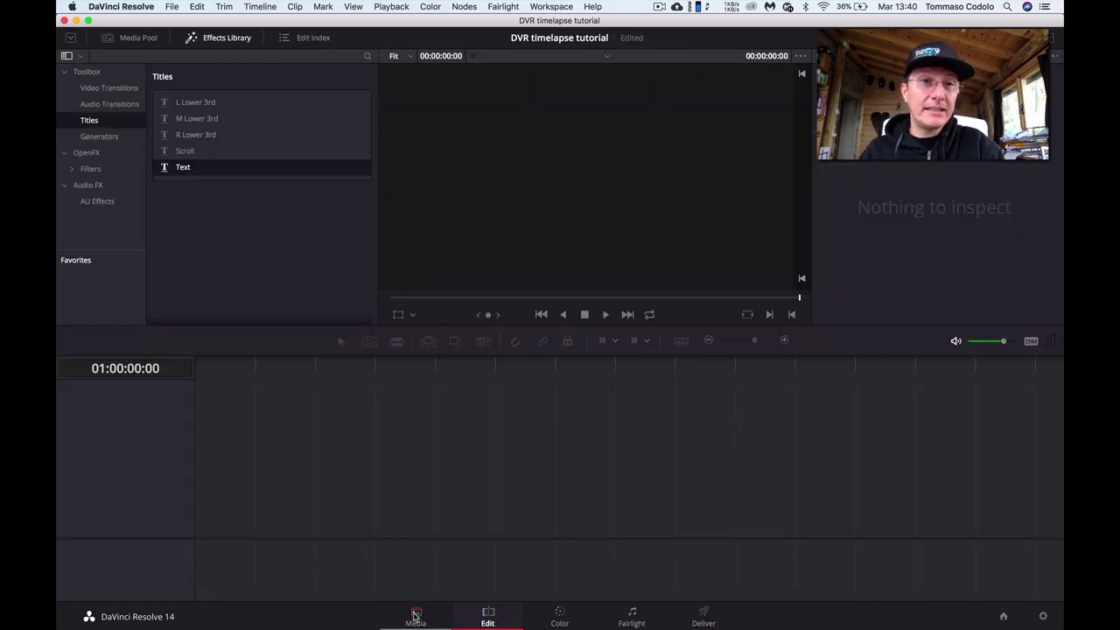
Step: Drag the image-sequence clip from the Media Pool onto the empty timeline, creating Timeline 1, and return to the start
left_click(133, 37)
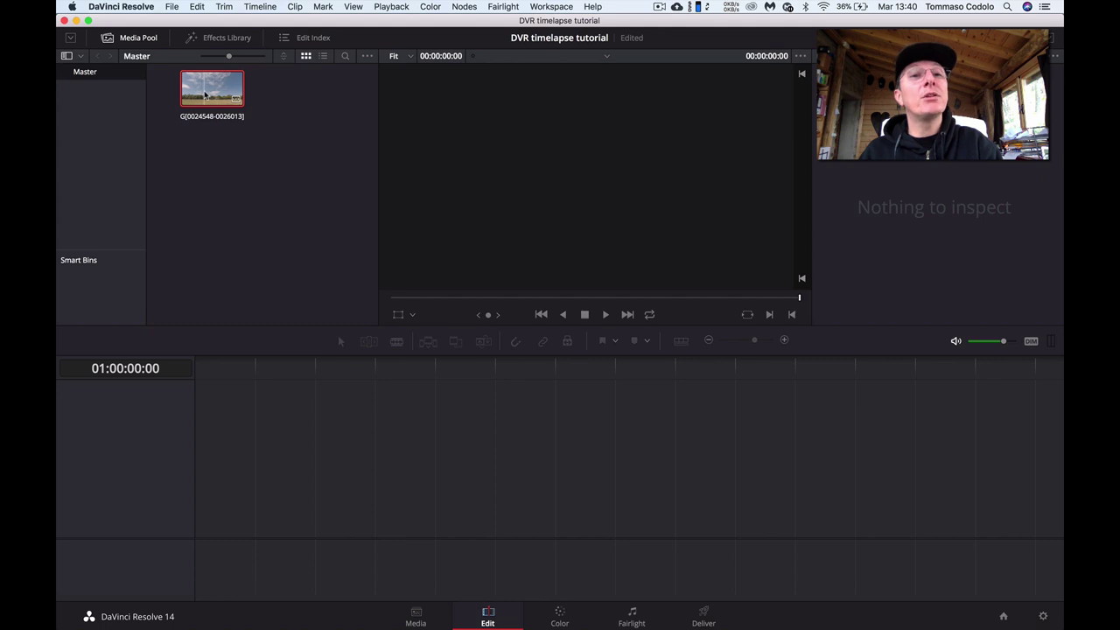
mouse_move(206, 91)
left_mouse_down()
mouse_move(244, 155)
mouse_move(196, 525)
left_mouse_up()
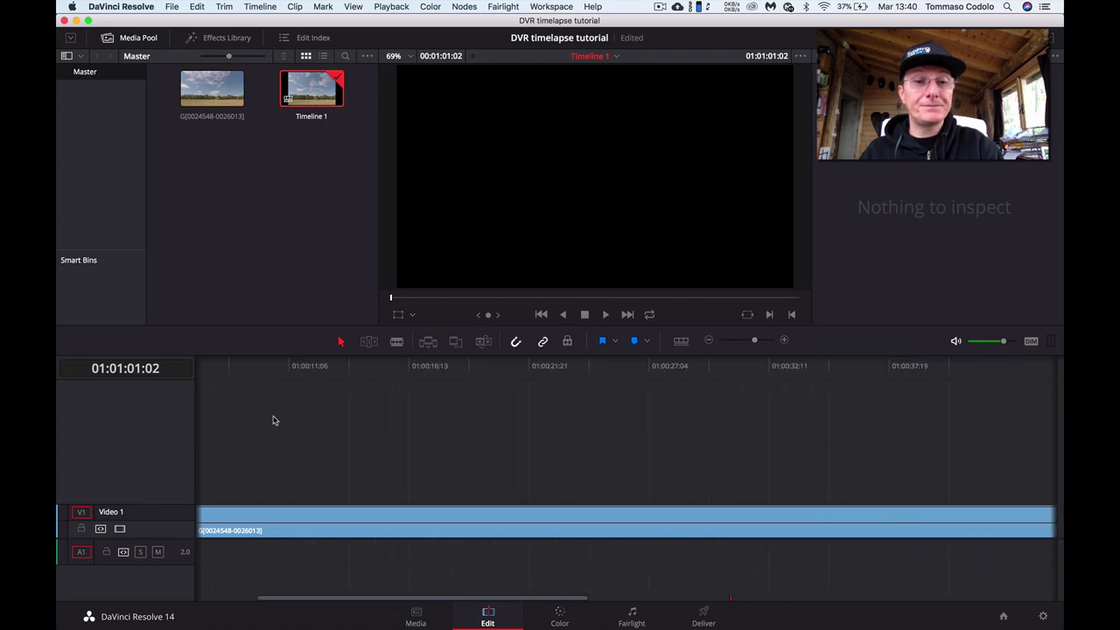
key("Home")
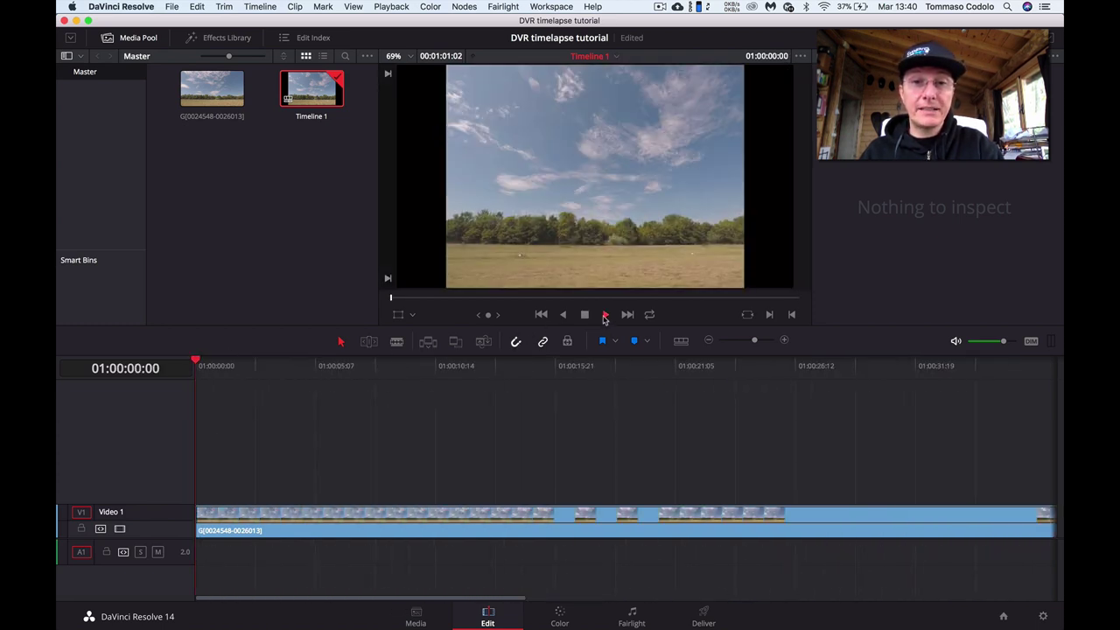
Step: Play the first few seconds of Timeline 1, then stop playback
left_click(604, 315)
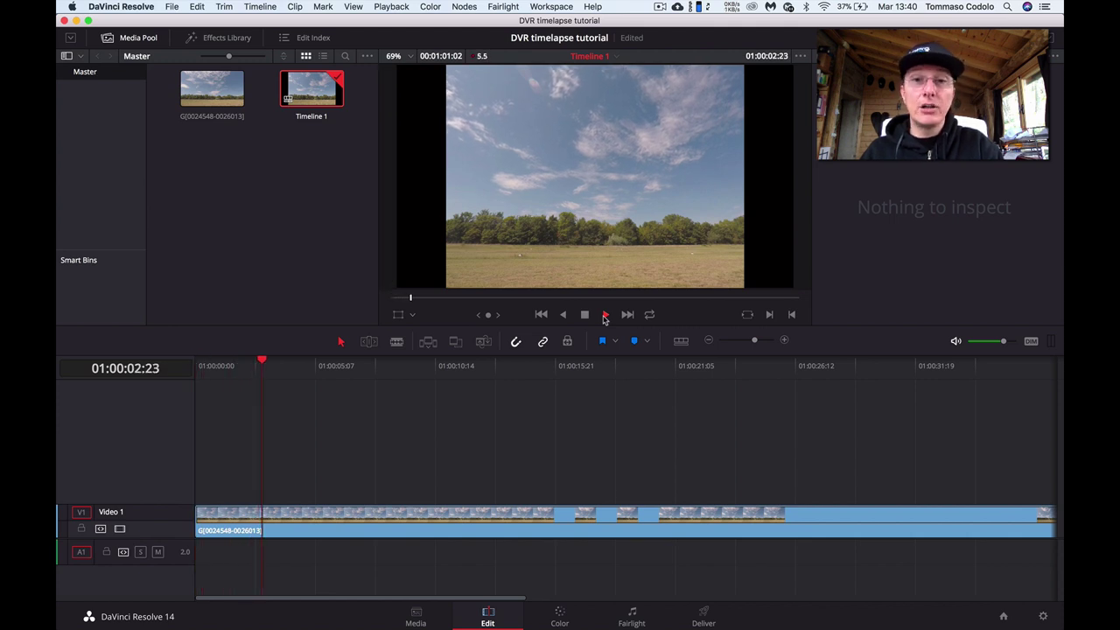
key("space")
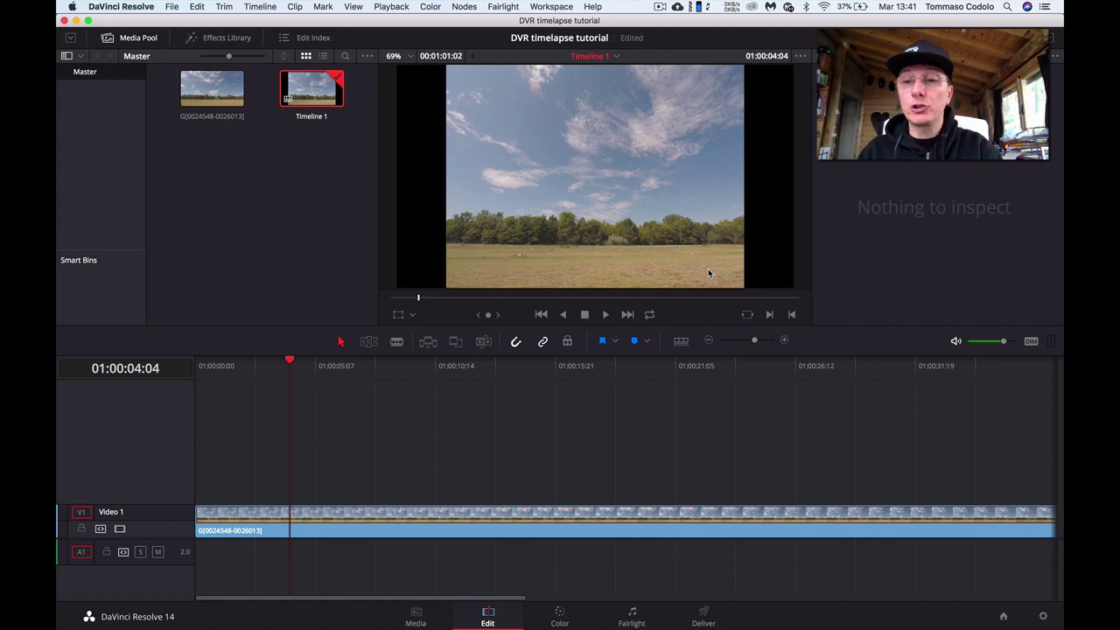
Step: Set Optimized Media Resolution to Quarter in Project Settings and save
left_click(1043, 618)
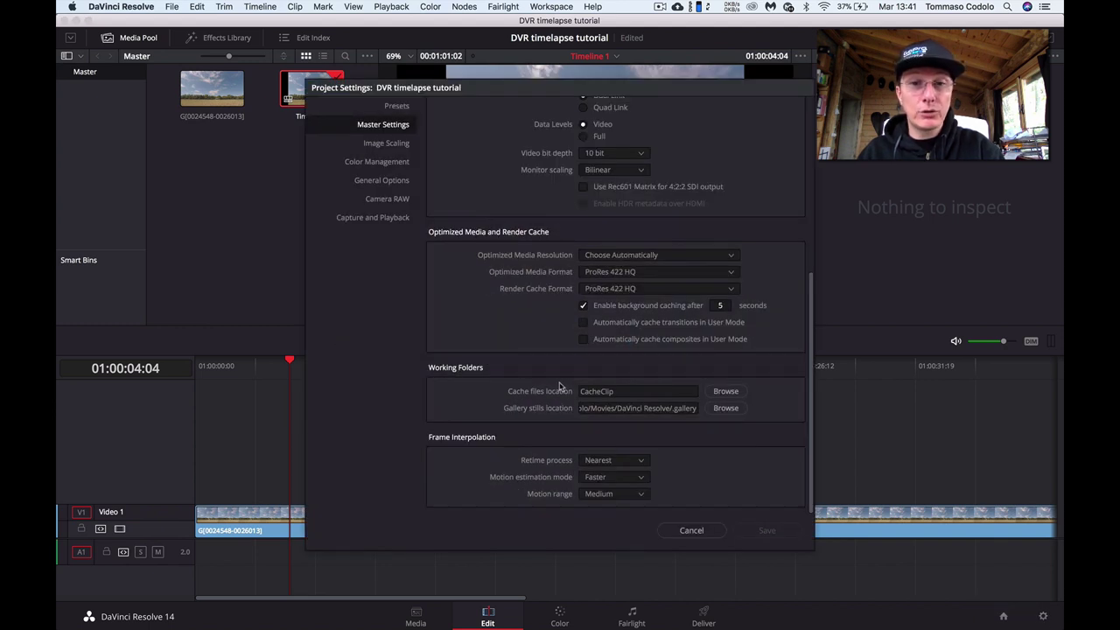
left_click(638, 257)
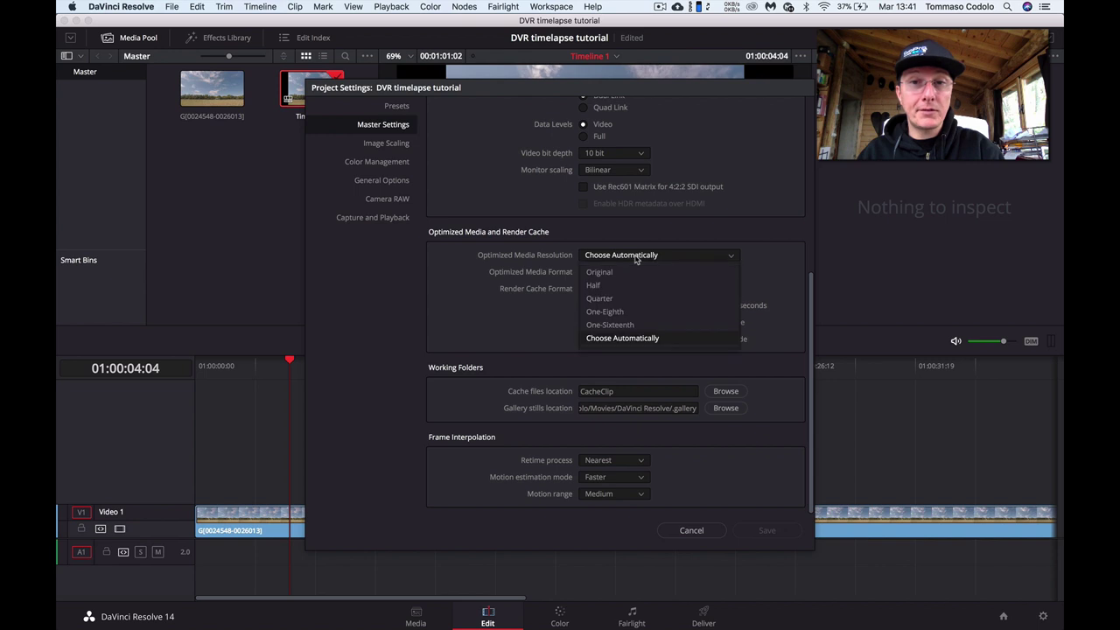
left_click(631, 298)
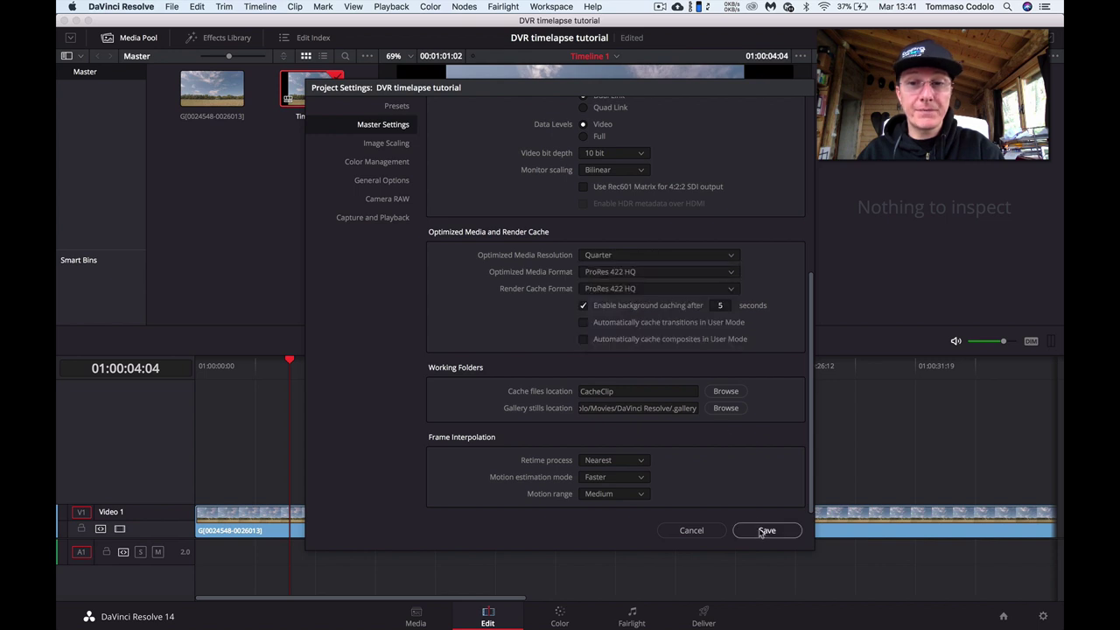
left_click(761, 530)
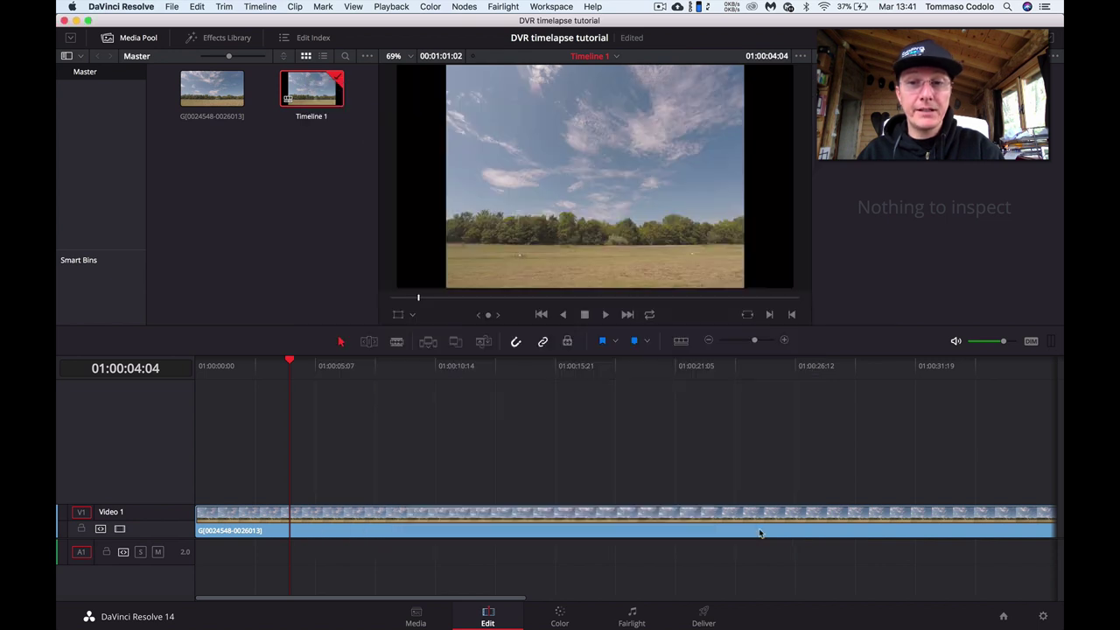
left_click(202, 83)
Step: Generate optimized media for the timelapse clip, then play Timeline 1 back from the start
right_click(202, 83)
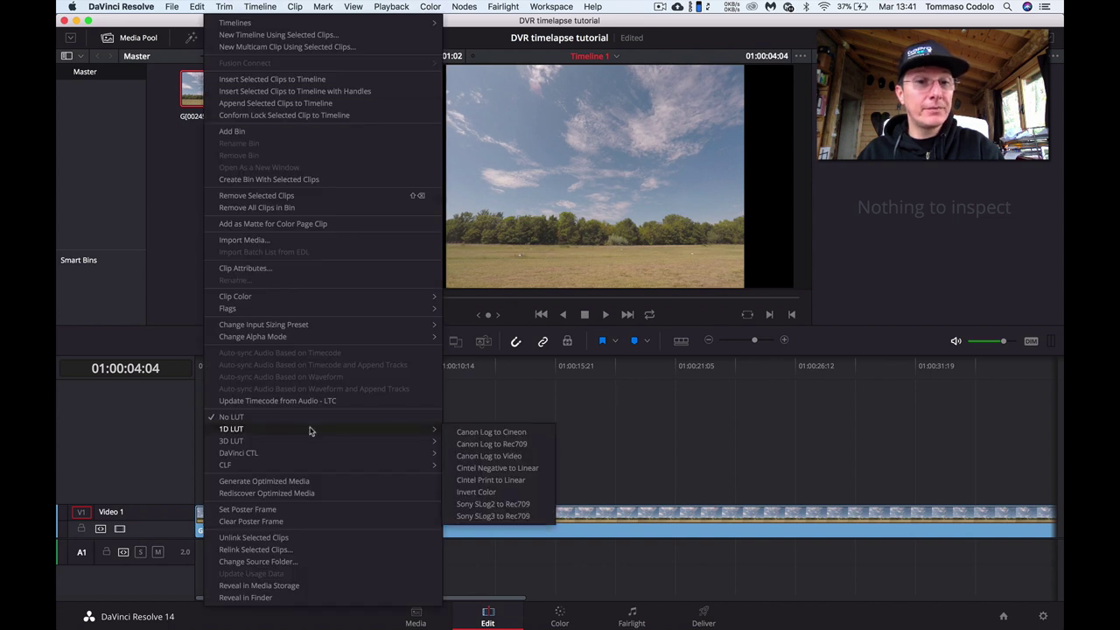
left_click(316, 484)
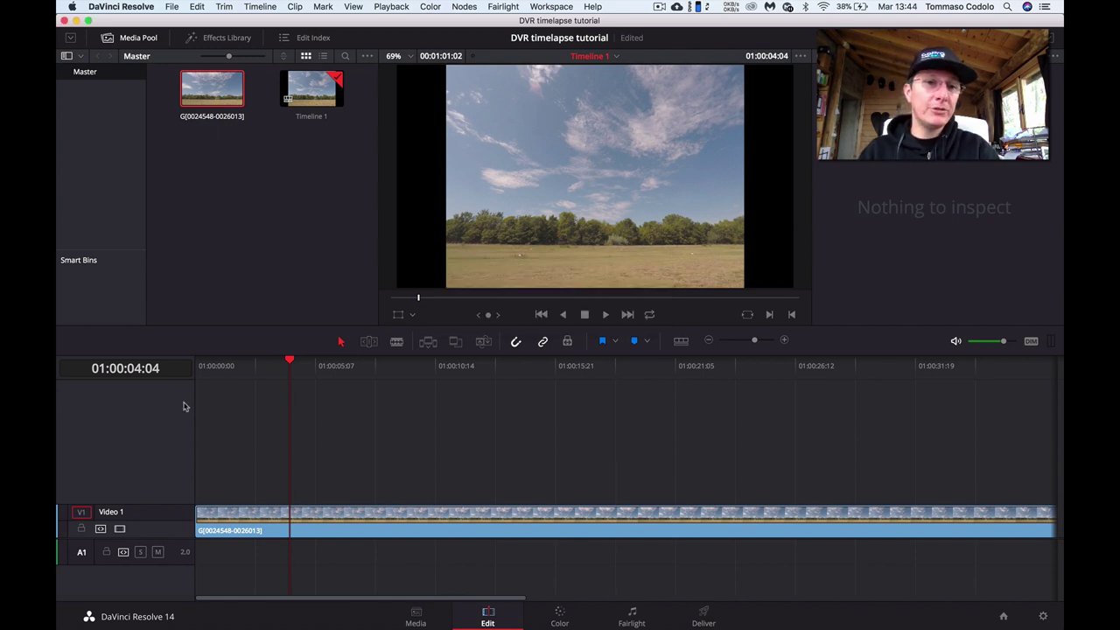
key("Home")
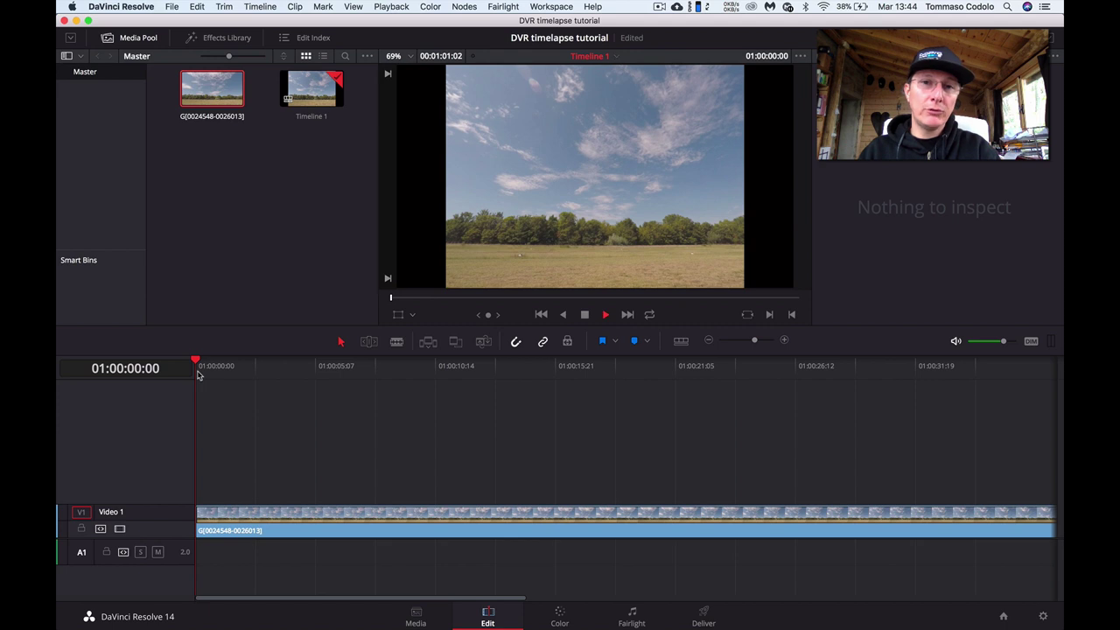
key("space")
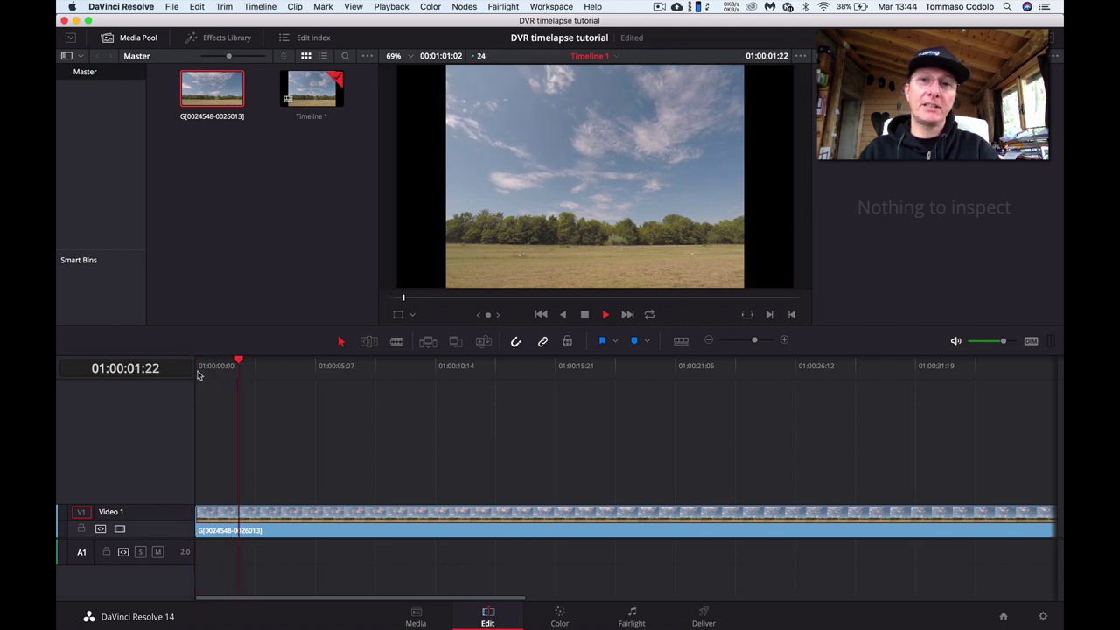
key("space")
key("Home")
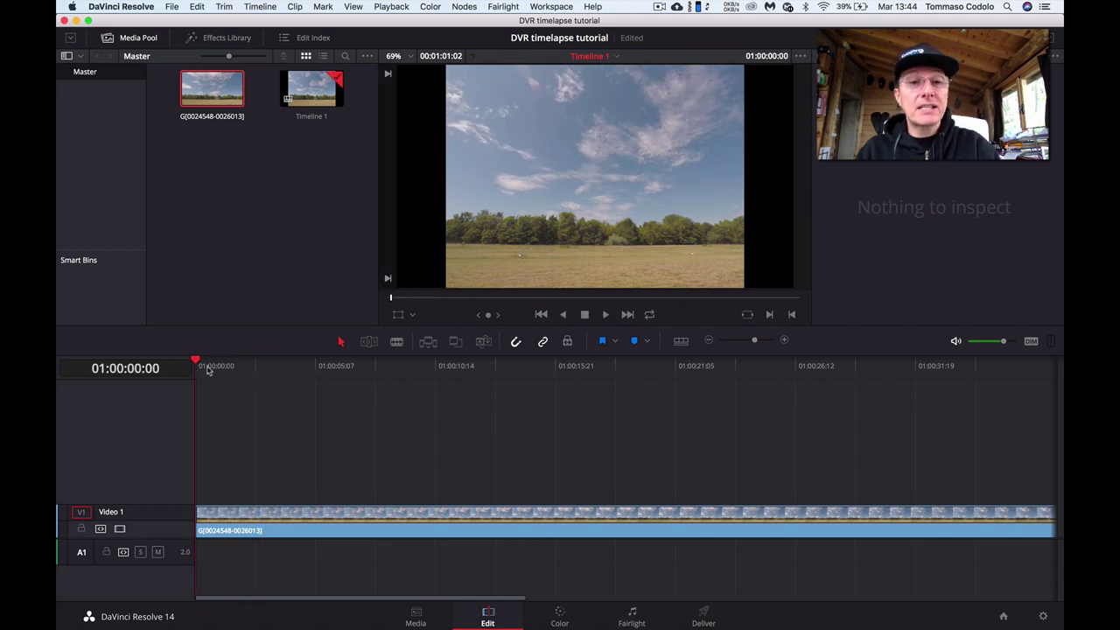
left_click(337, 520)
key("space")
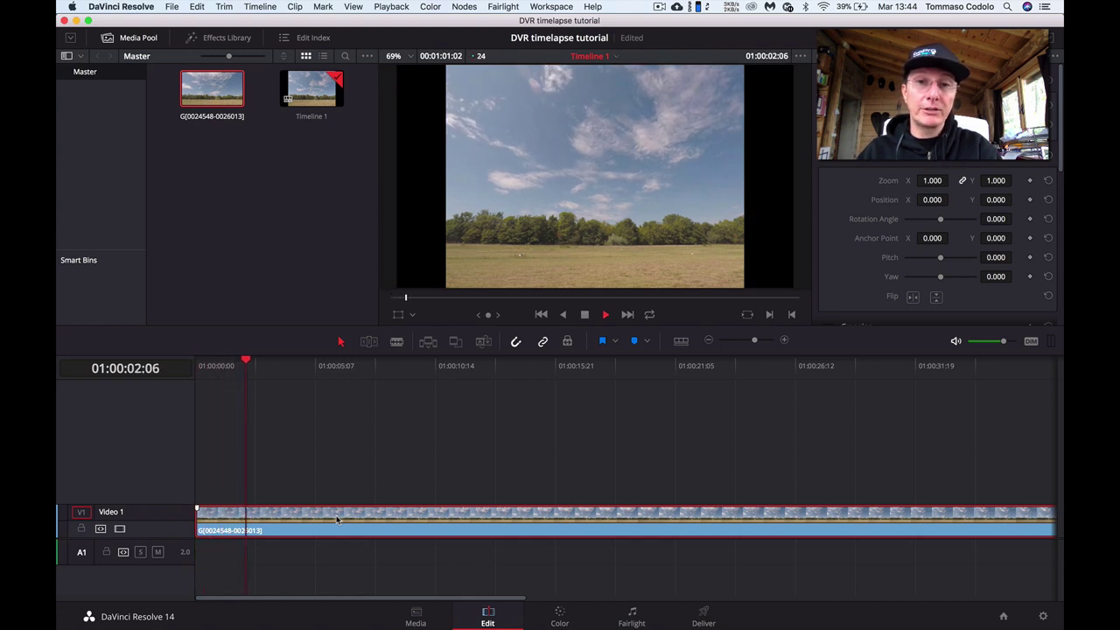
key("space")
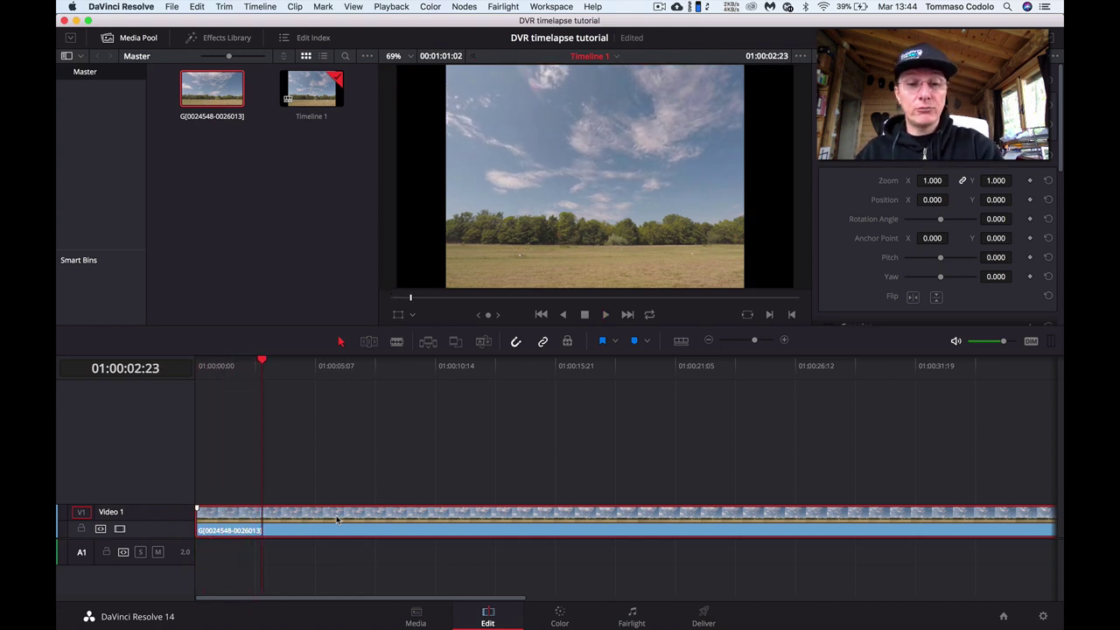
Step: Change the timeline clip's speed to 200% with Retime Controls and play it from the start
right_click(337, 520)
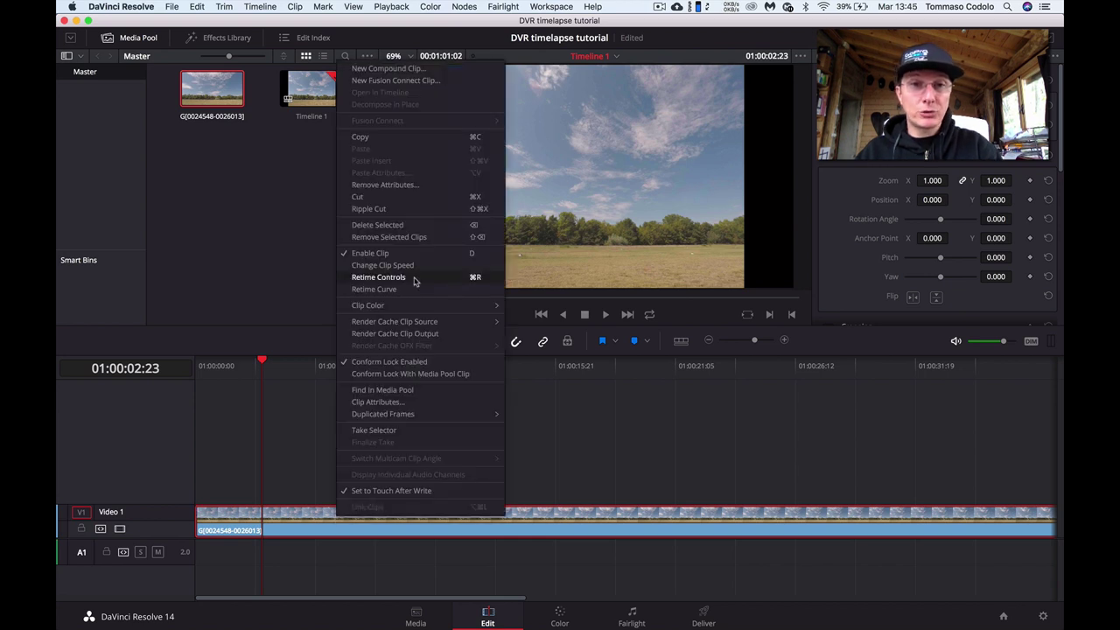
left_click(416, 281)
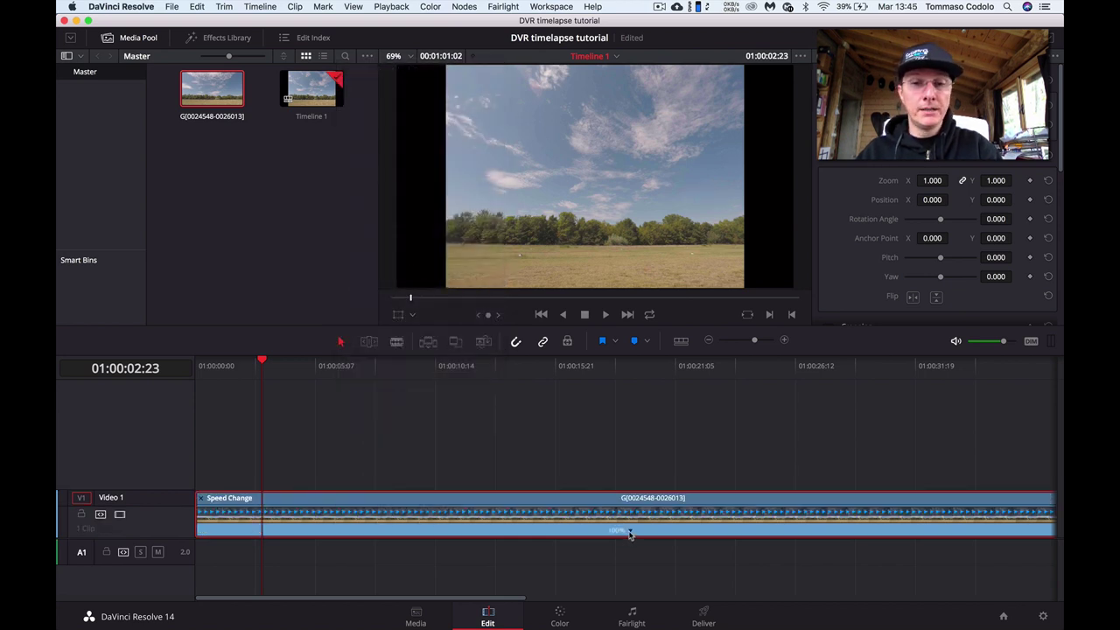
left_click(630, 532)
mouse_move(674, 530)
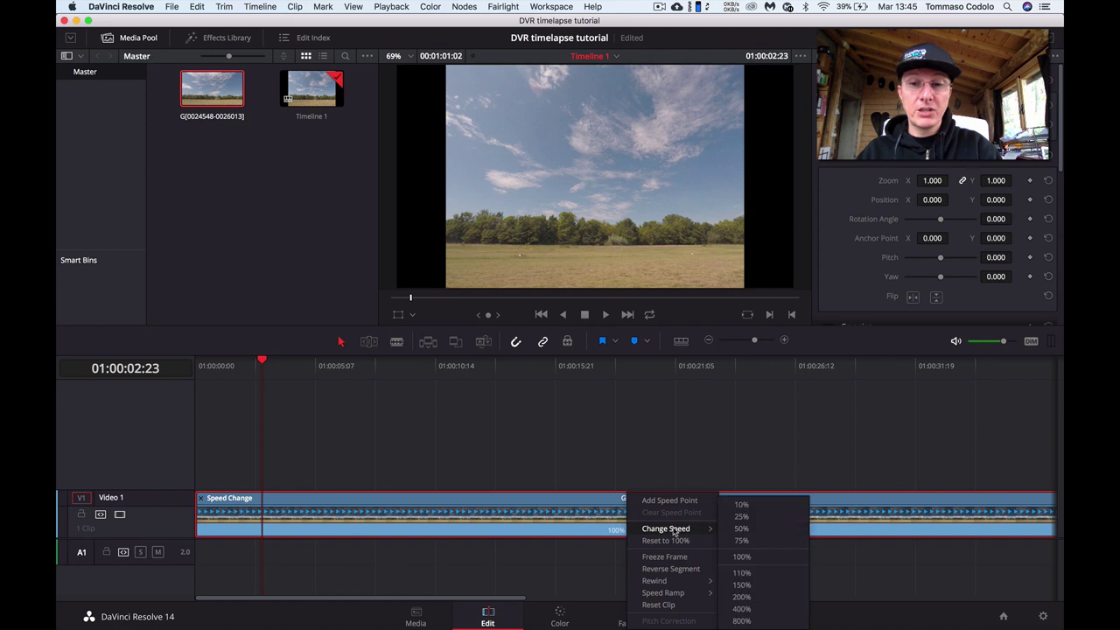
left_click(754, 597)
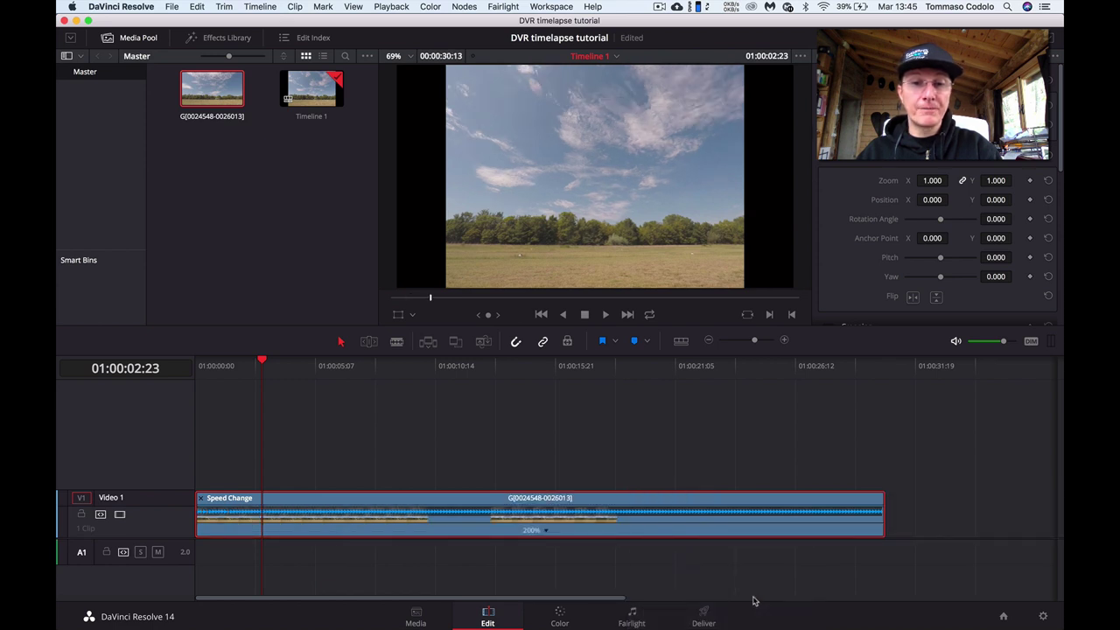
left_click(199, 367)
key("space")
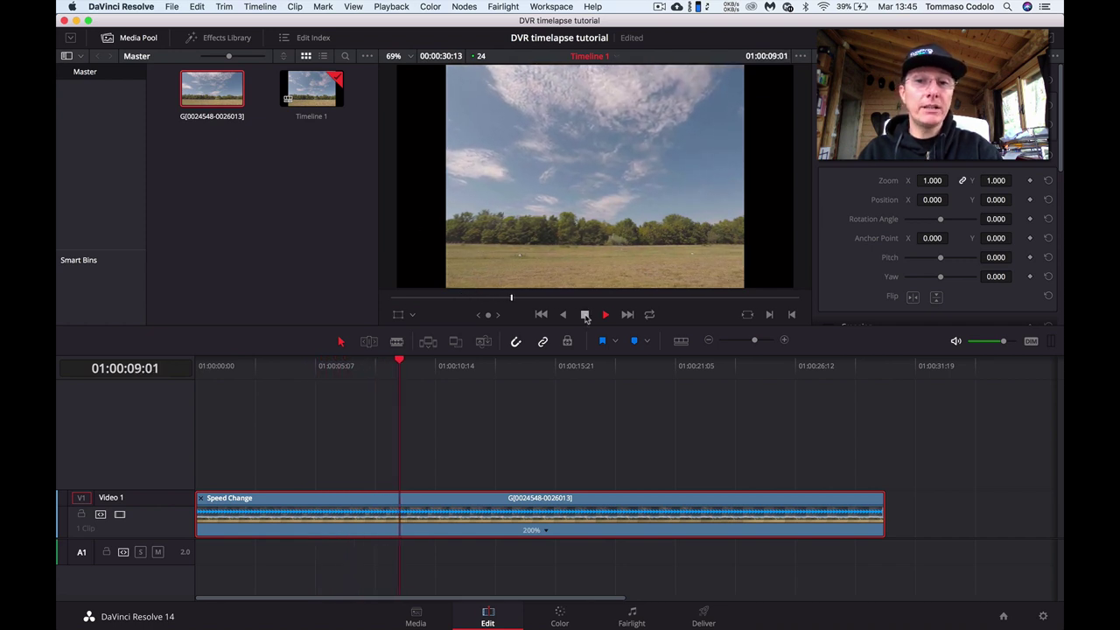
Step: Zoom the timelapse image to 1.326 and raise it to Position Y 17.419 with the viewer transform handles
left_click(581, 316)
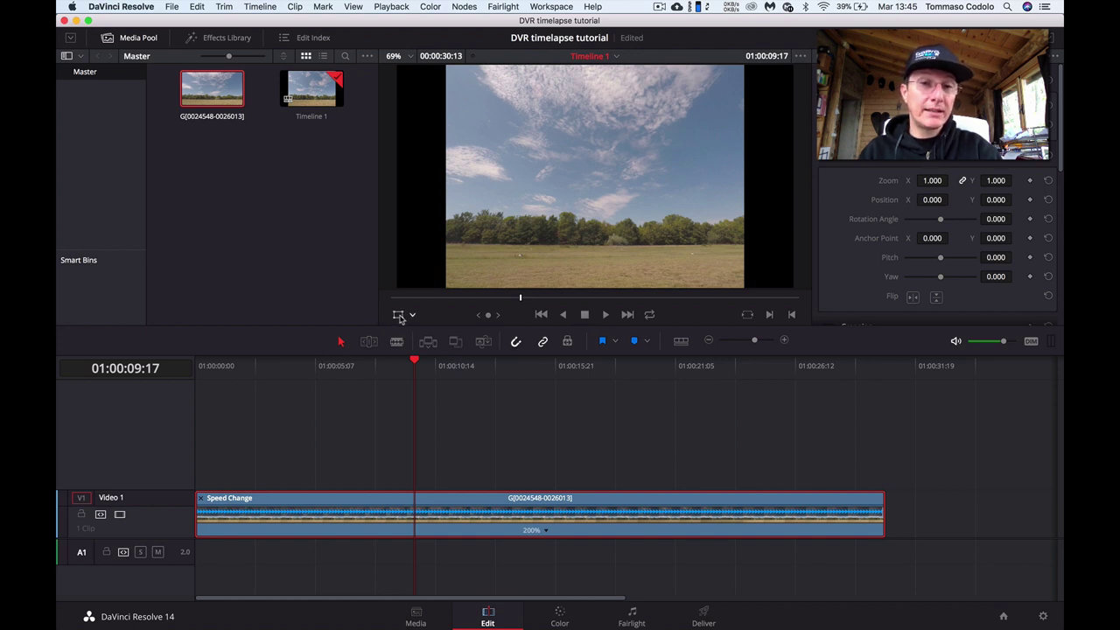
left_click(398, 316)
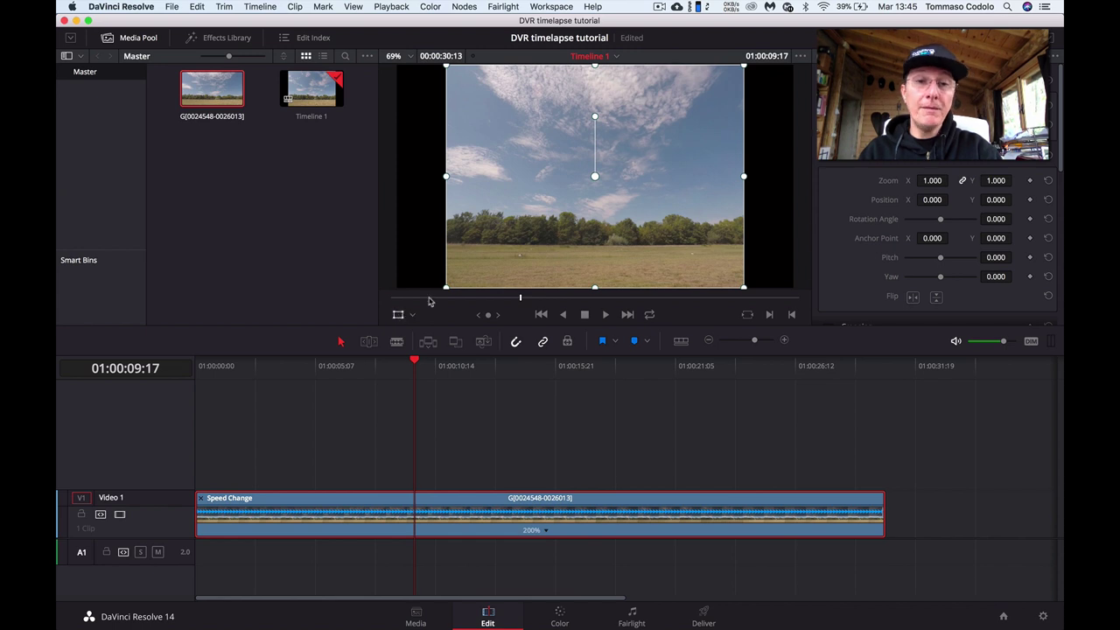
mouse_move(446, 288)
left_mouse_down()
mouse_move(398, 317)
mouse_move(397, 290)
left_mouse_up()
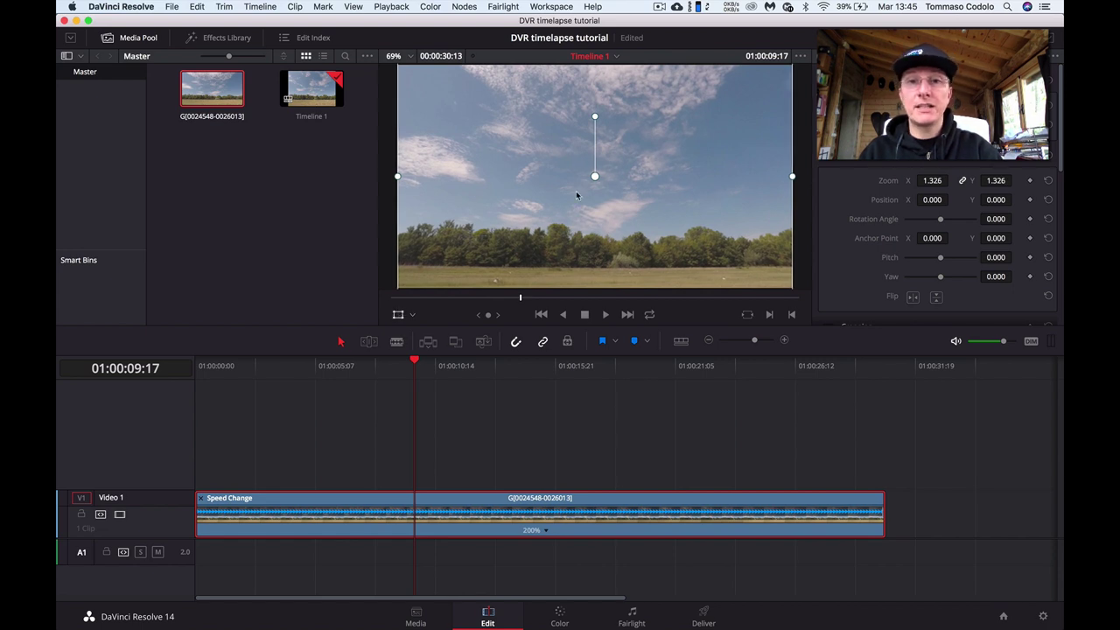
left_click_drag(576, 194, 576, 191)
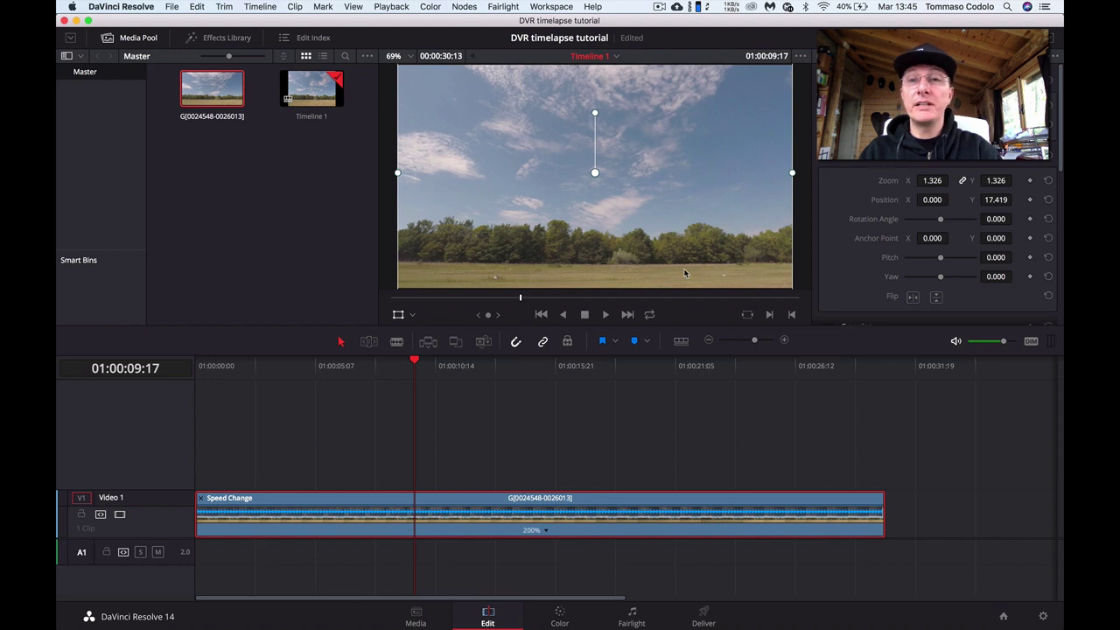
left_click(376, 421)
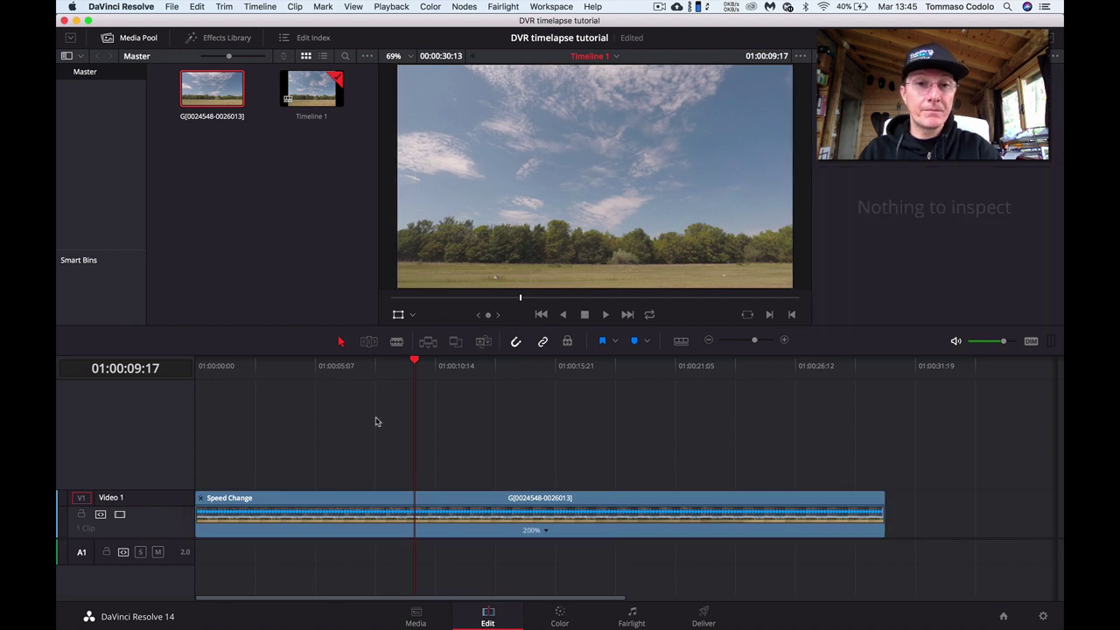
Step: Replay the clip, then drag its speed handle to 275%, shortening it to about 22 seconds
left_click(202, 367)
key("space")
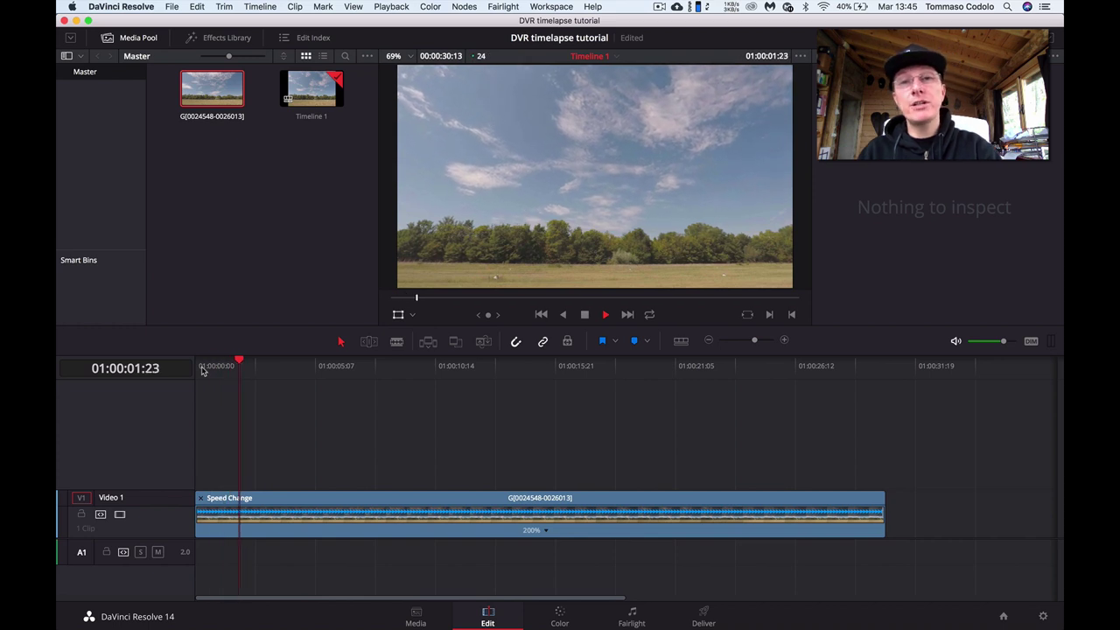
key("space")
left_click(779, 521)
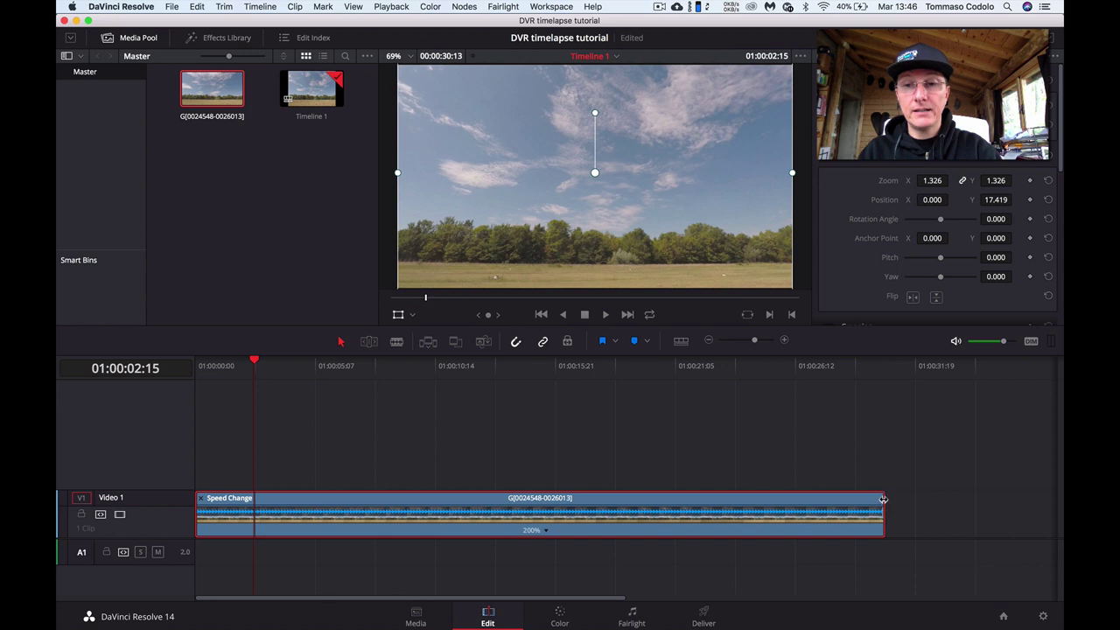
left_click_drag(884, 499, 849, 499)
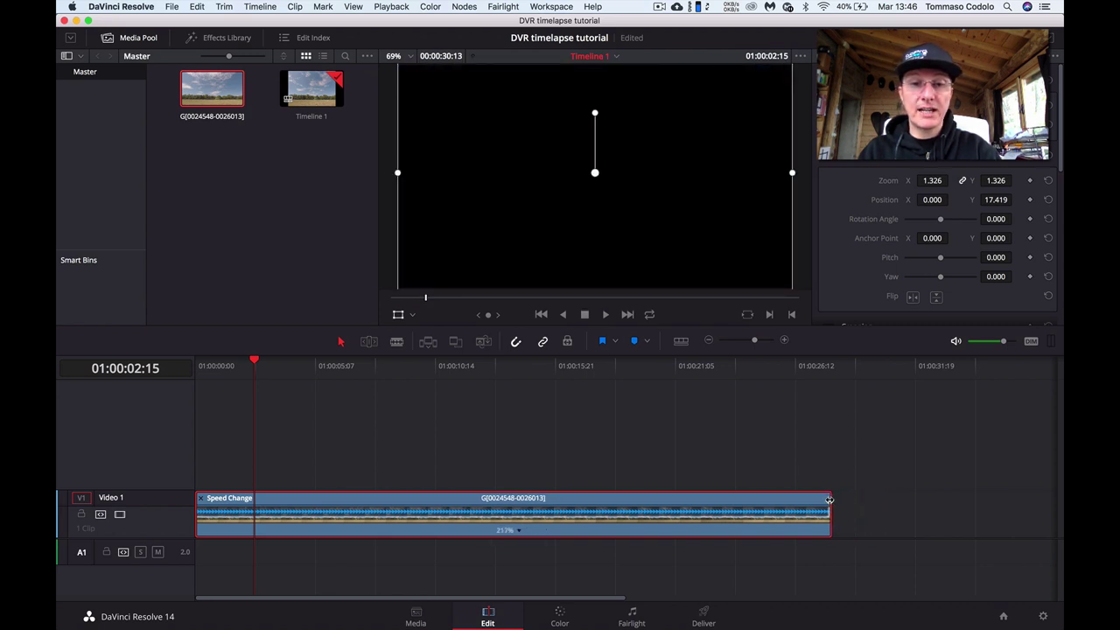
left_click_drag(830, 500, 694, 505)
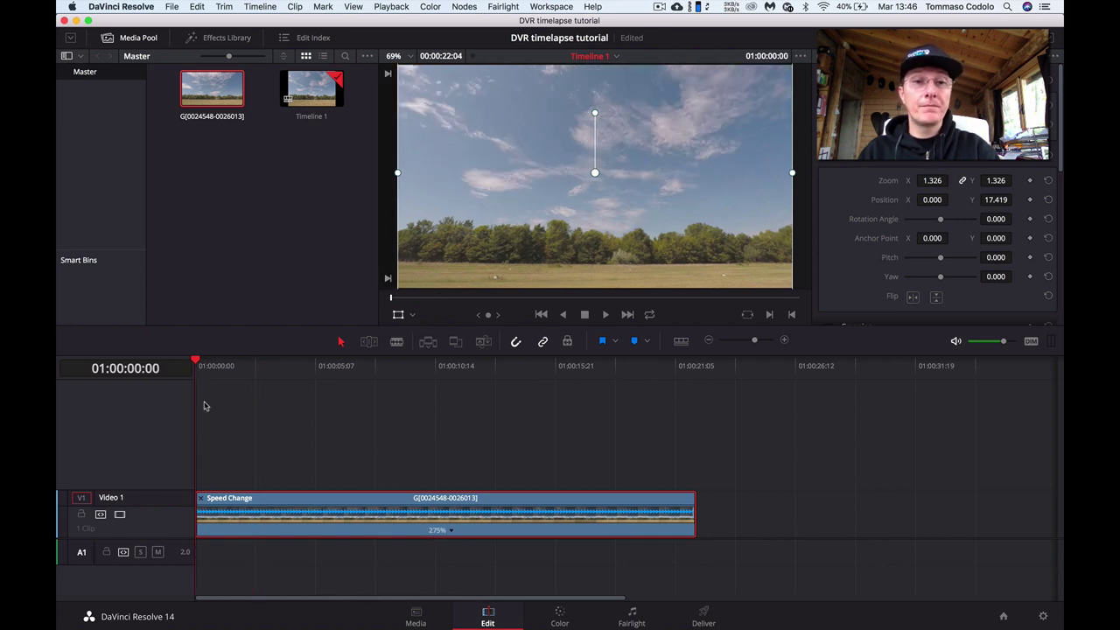
left_click(204, 406)
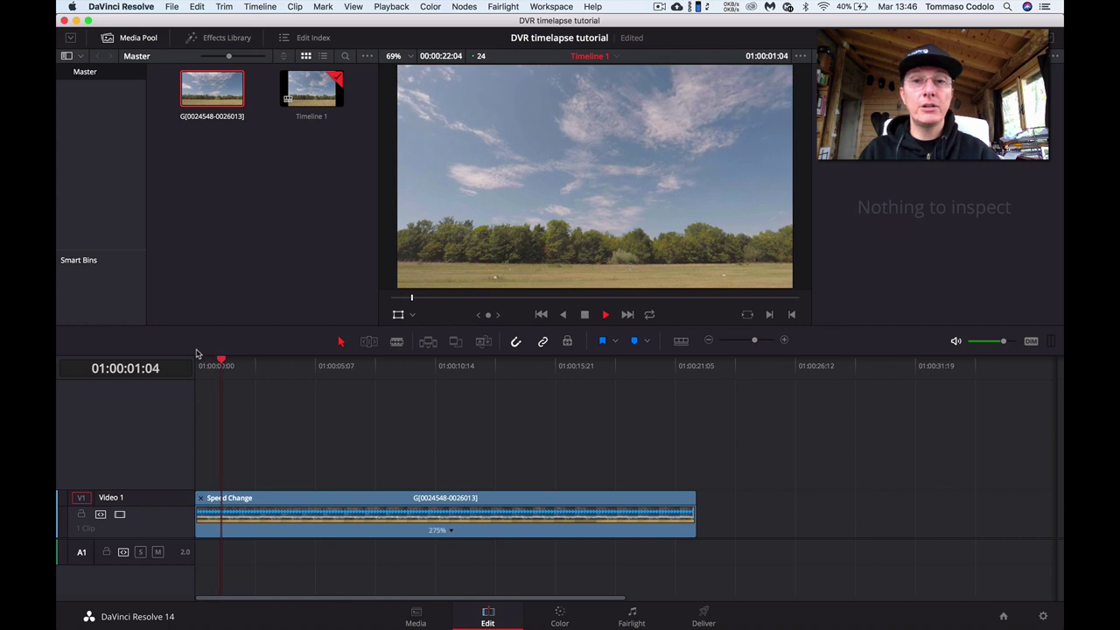